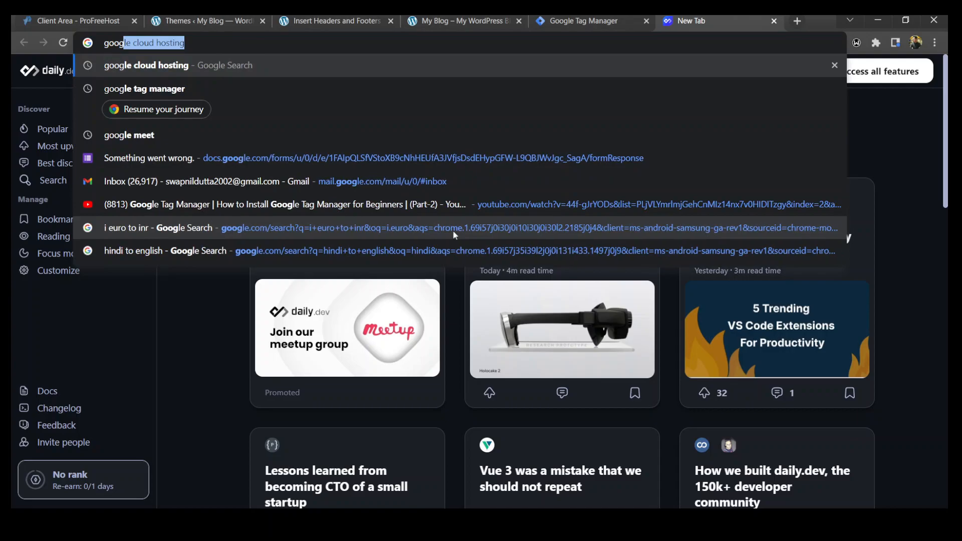
# - Search Google for "google tag manager" and open the Google Tag Manager accounts page
pyautogui.press('Down')
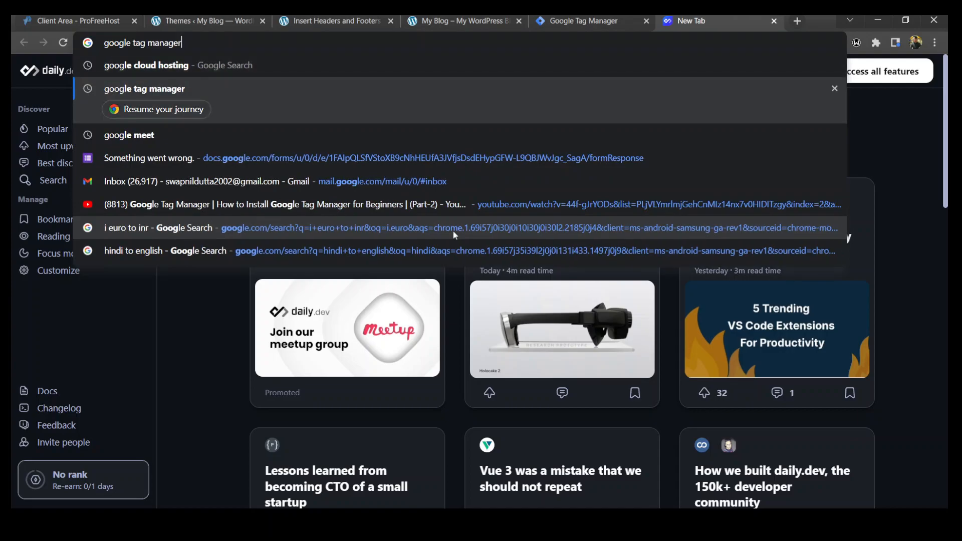
pyautogui.press('Return')
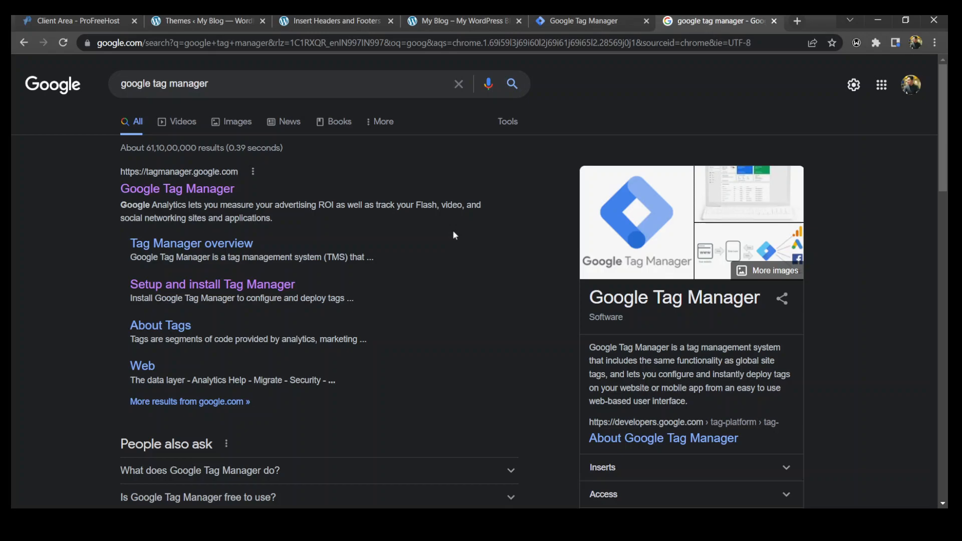
pyautogui.click(174, 195)
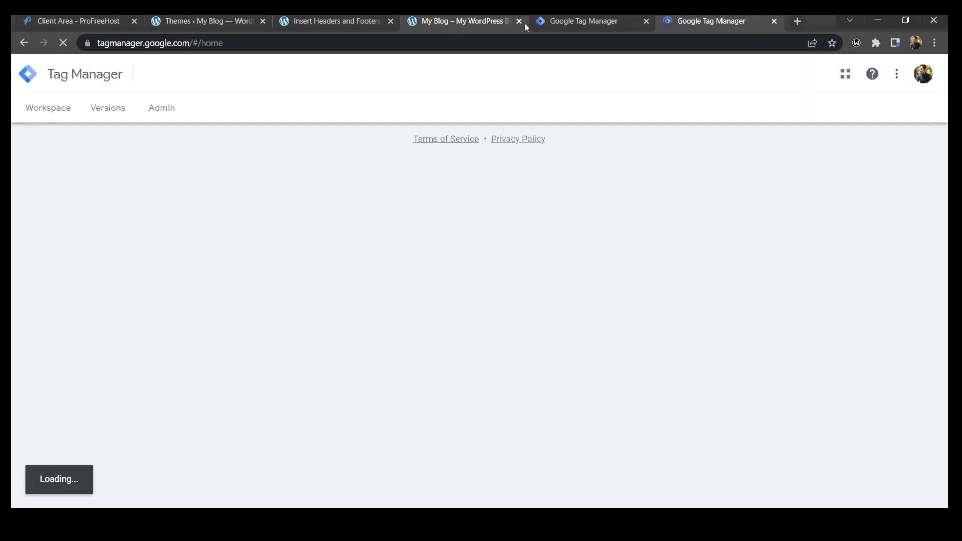
pyautogui.click(609, 20)
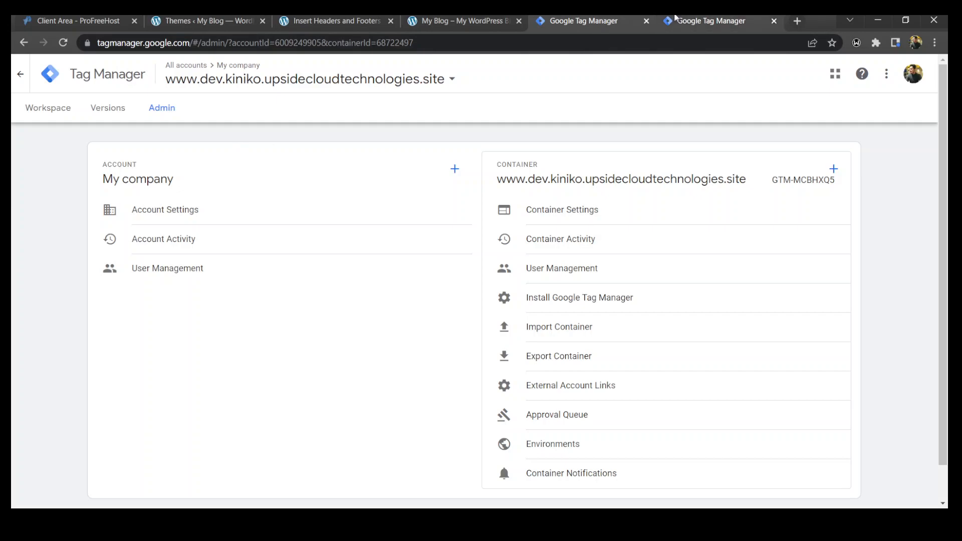
pyautogui.click(674, 18)
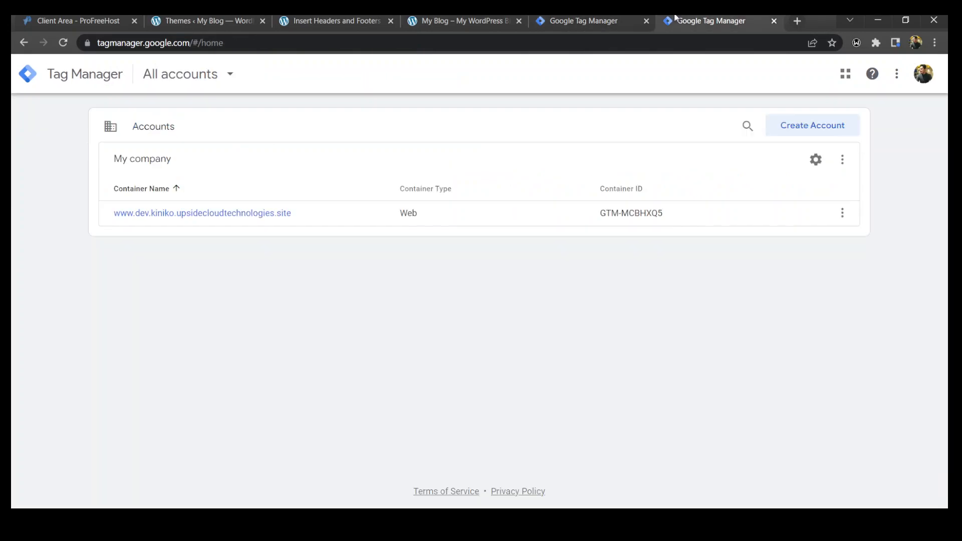
# - Start a new Tag Manager account named "my blog" with country India and anonymous data sharing enabled
pyautogui.click(806, 125)
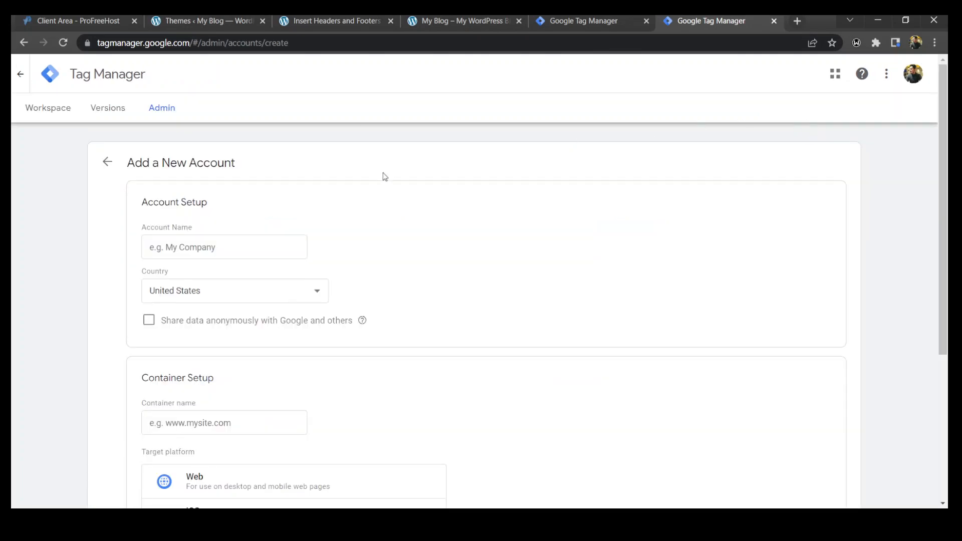
pyautogui.click(217, 244)
pyautogui.write('my blog')
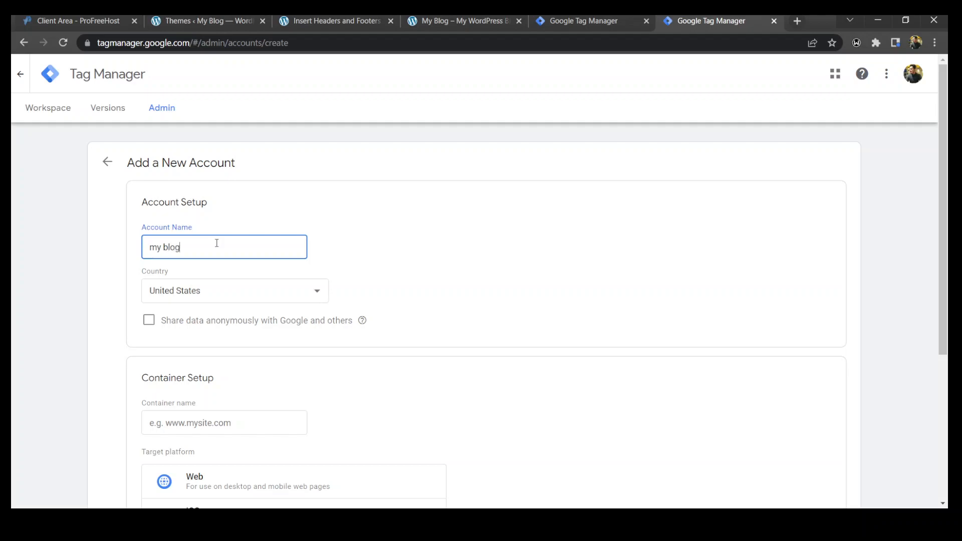
pyautogui.click(235, 290)
pyautogui.press('i')
pyautogui.press('i')
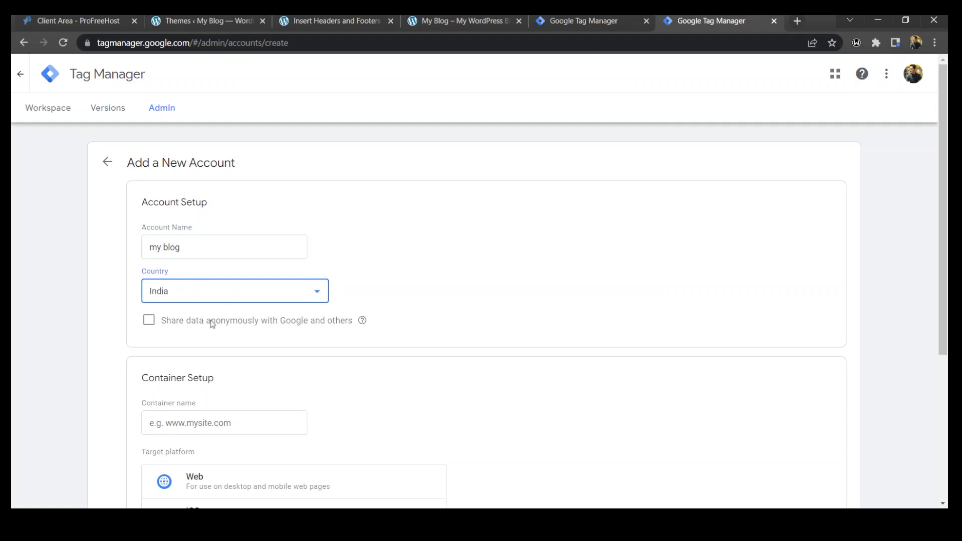
pyautogui.click(148, 320)
# - Copy the blog's web address and set the container name to alphamuscle.unaux.com, without the protocol and query suffix
pyautogui.scroll(-2, 182, 355)
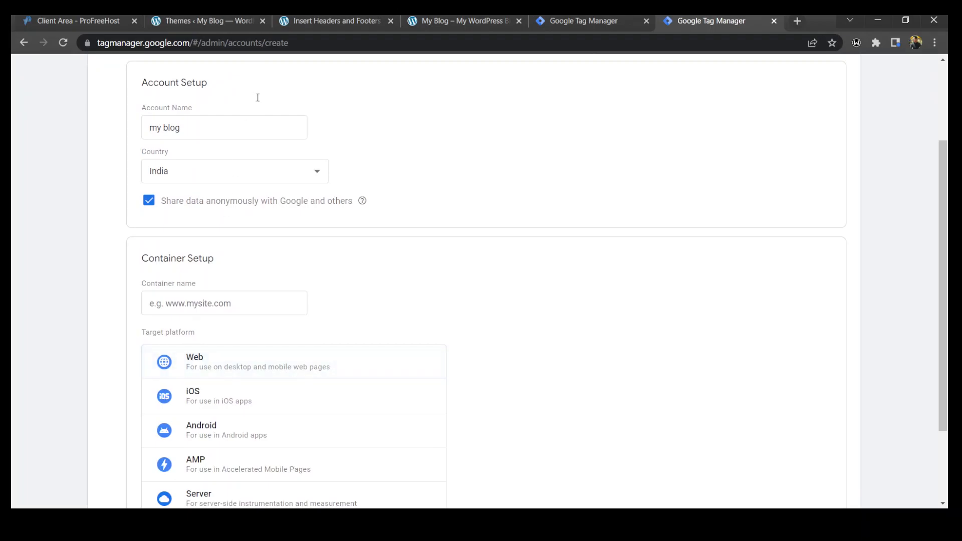
pyautogui.click(437, 21)
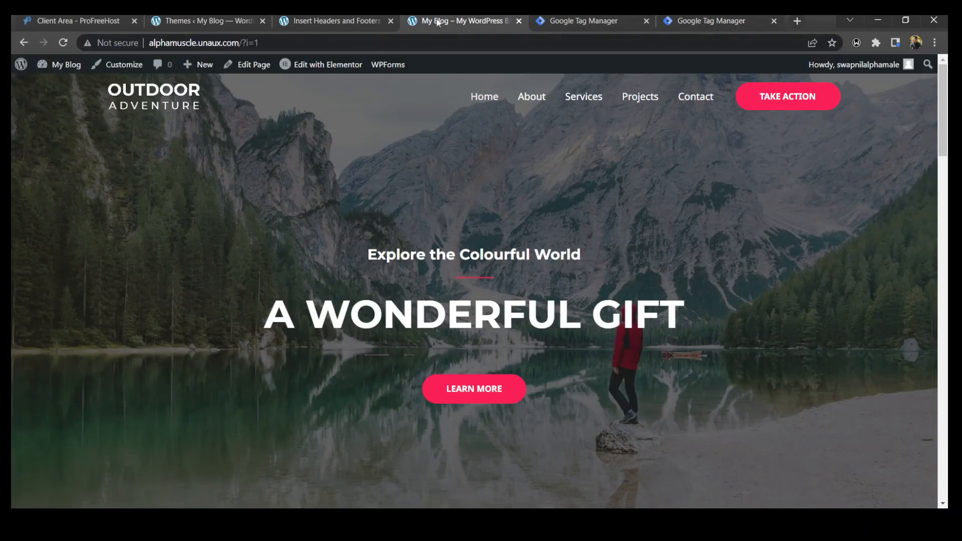
pyautogui.click(355, 40)
pyautogui.hotkey('ctrl', 'c')
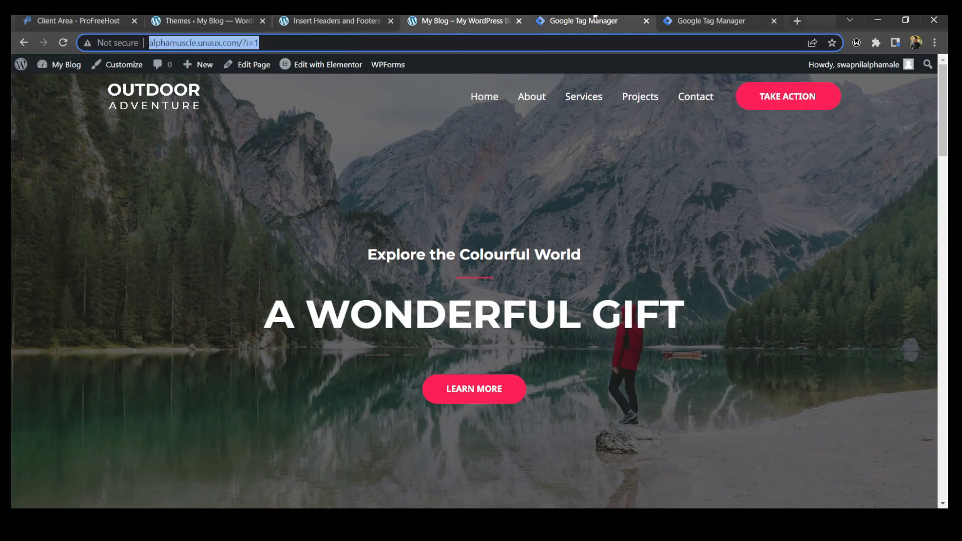
pyautogui.click(696, 19)
pyautogui.click(249, 306)
pyautogui.hotkey('ctrl', 'v')
pyautogui.press('BackSpace')
pyautogui.press('BackSpace')
pyautogui.press('BackSpace')
pyautogui.press('BackSpace')
pyautogui.press('BackSpace')
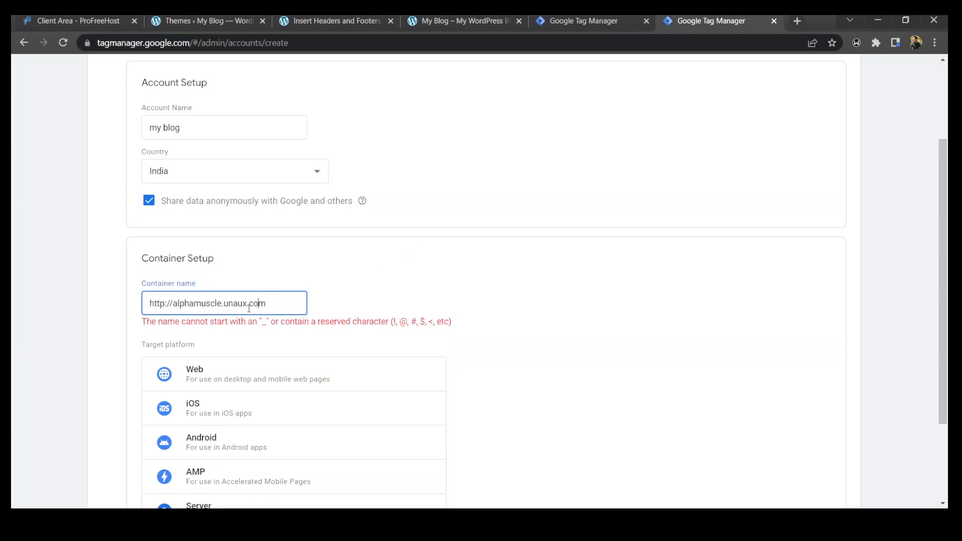
pyautogui.hotkey('ctrl', 'Left')
pyautogui.press('BackSpace')
pyautogui.press('BackSpace')
pyautogui.press('BackSpace')
pyautogui.press('BackSpace')
pyautogui.press('BackSpace')
pyautogui.press('BackSpace')
pyautogui.press('BackSpace')
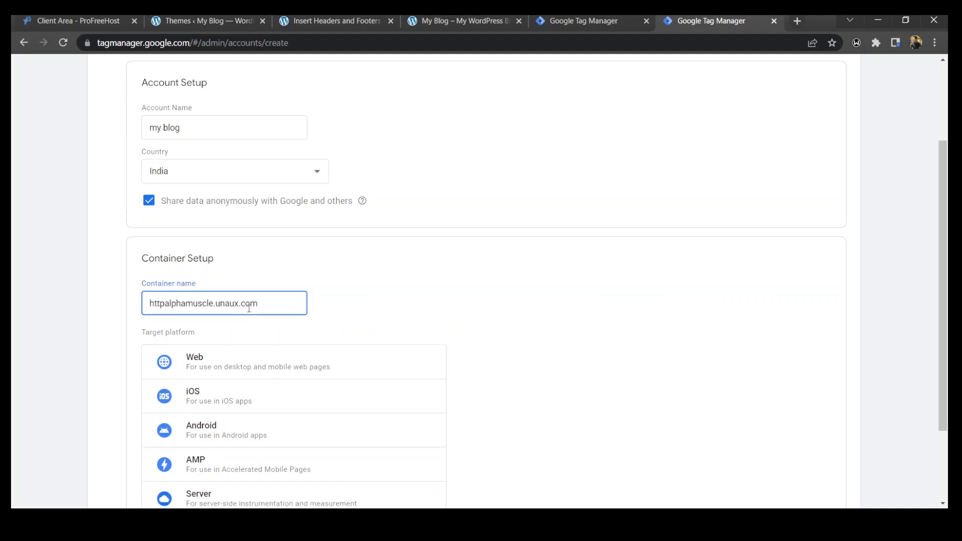
# - Choose Web as the container's target platform and submit the new account for creation
pyautogui.click(238, 371)
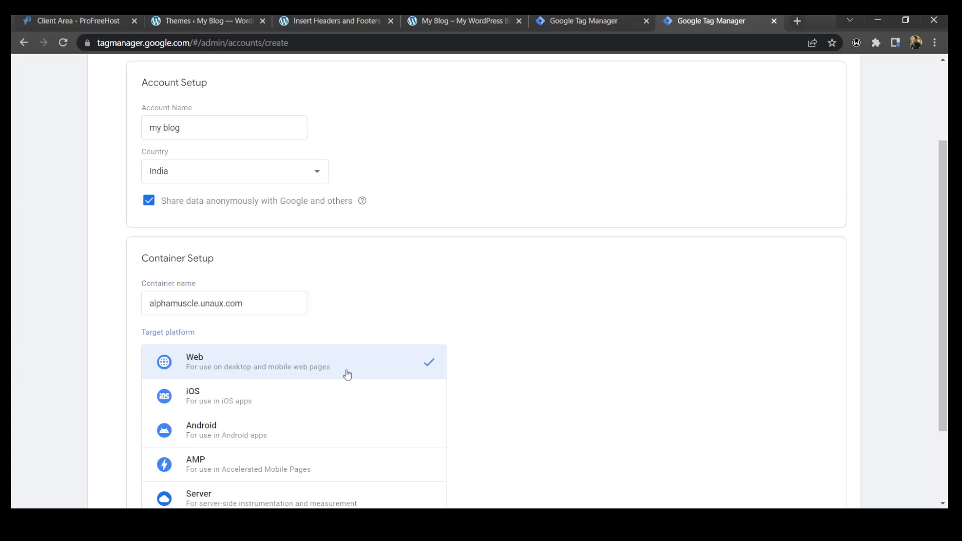
pyautogui.scroll(-2, 347, 374)
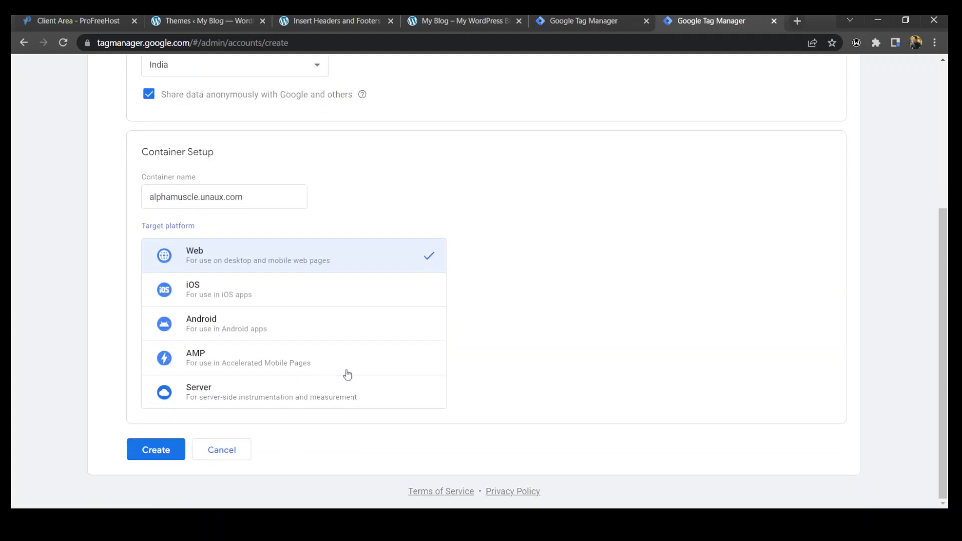
pyautogui.click(138, 457)
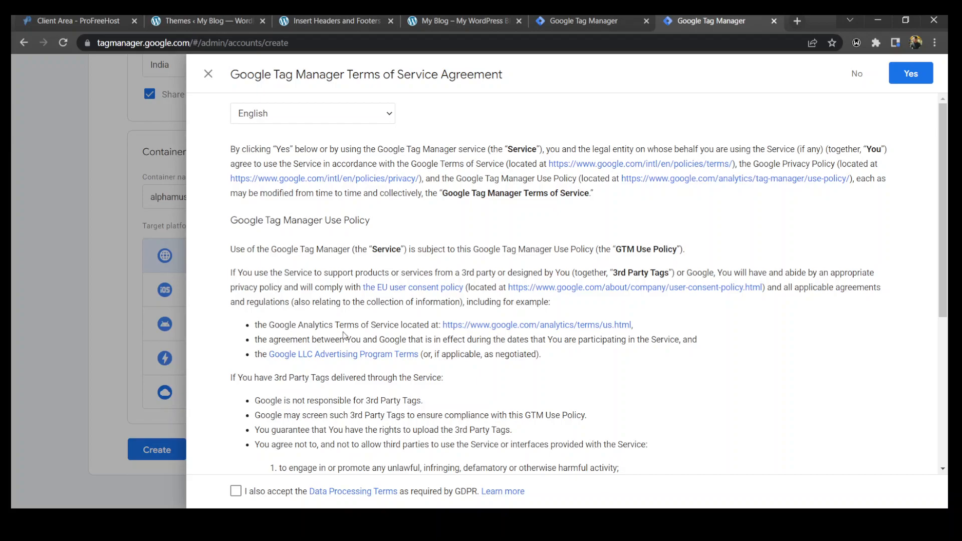
# - Review and accept the Google Tag Manager Terms of Service, including the GDPR Data Processing Terms
pyautogui.scroll(-2, 344, 335)
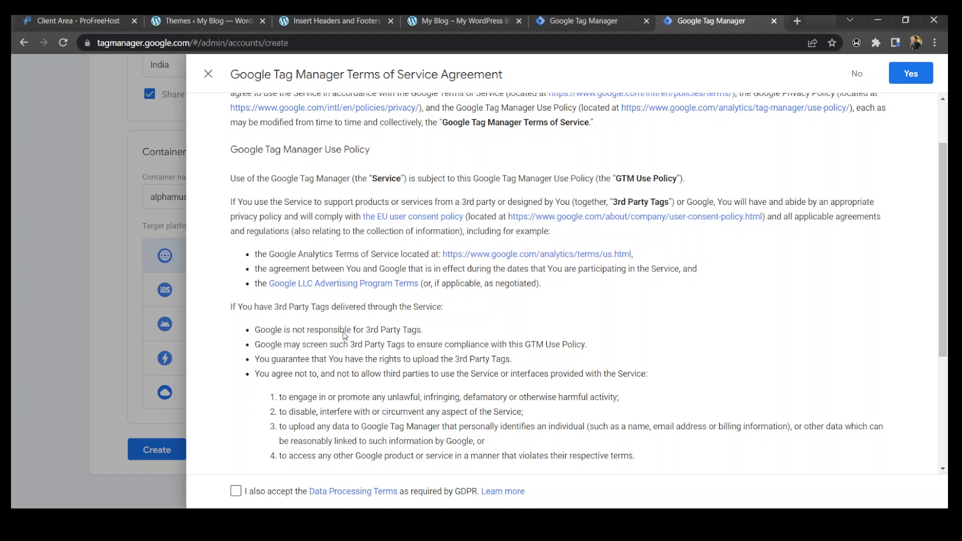
pyautogui.scroll(-5, 344, 335)
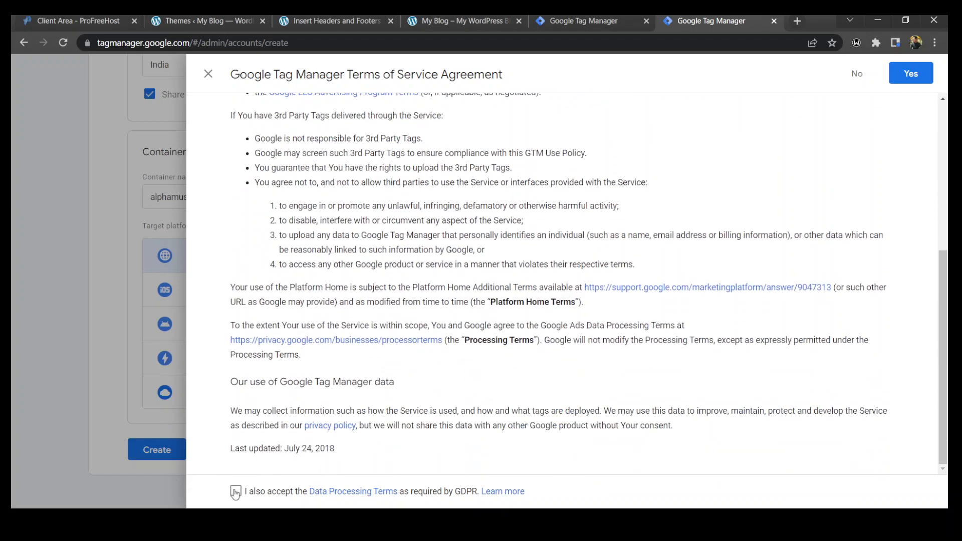
pyautogui.click(235, 491)
pyautogui.click(906, 72)
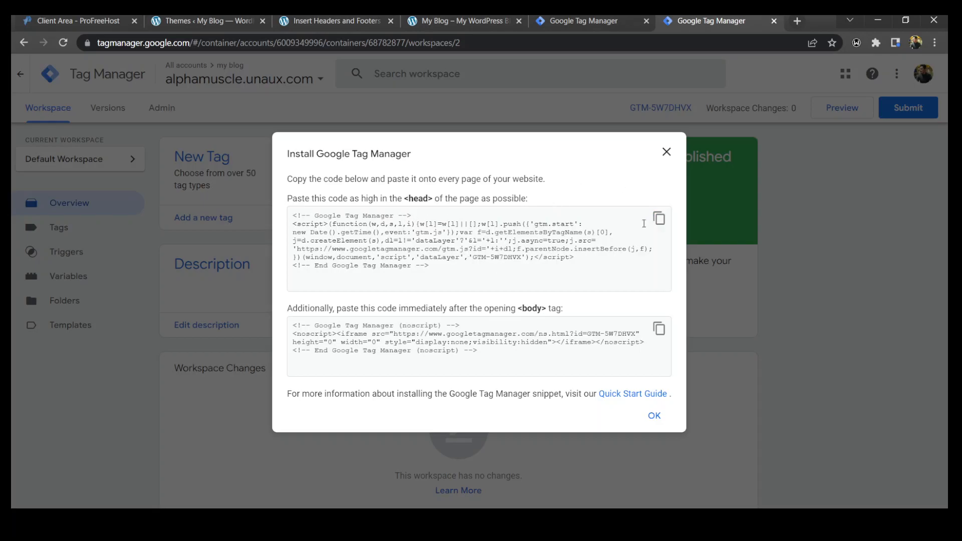
# - Dismiss the Tag Manager installation code and reopen it from the workspace through the container ID
pyautogui.click(667, 152)
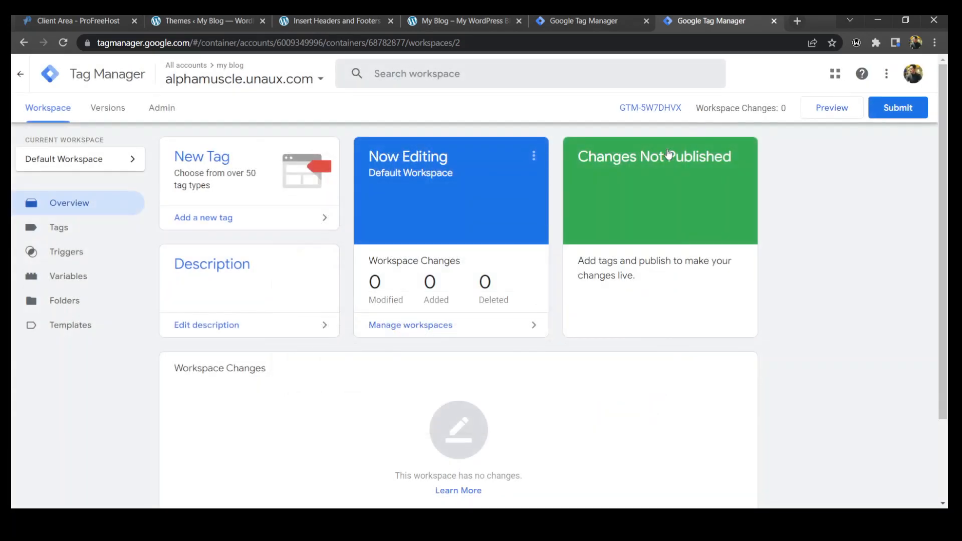
pyautogui.click(669, 110)
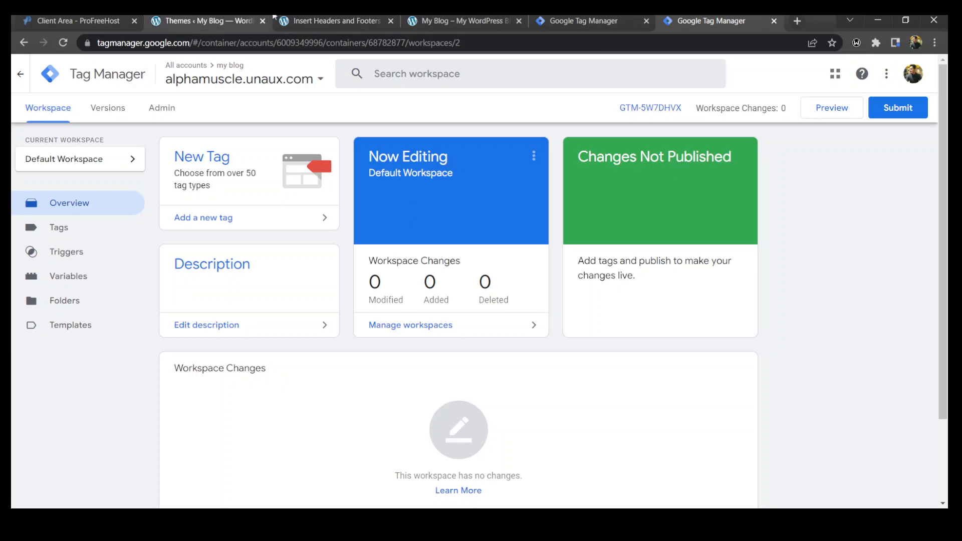
# - In the blog's WordPress admin, open the Astra theme's header.php in the Theme File Editor
pyautogui.click(289, 20)
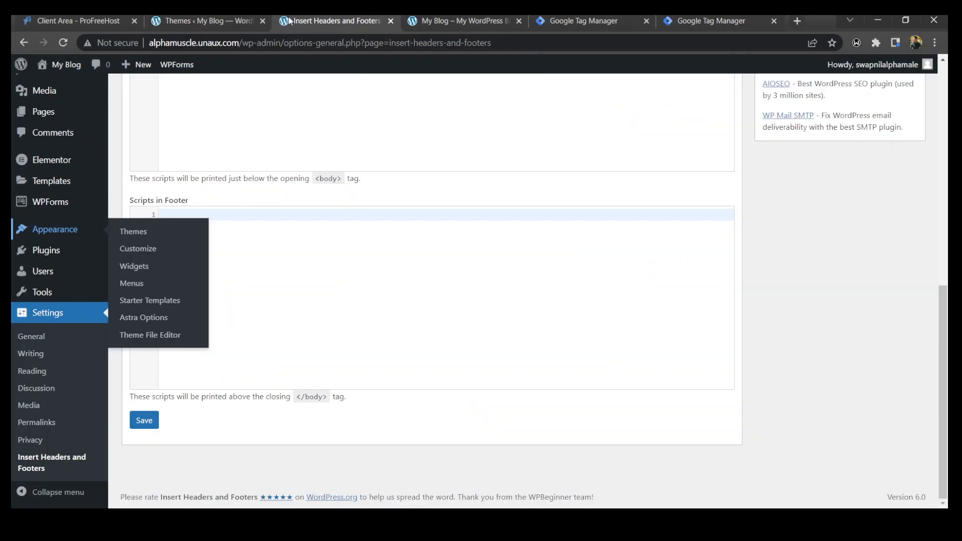
pyautogui.click(65, 225)
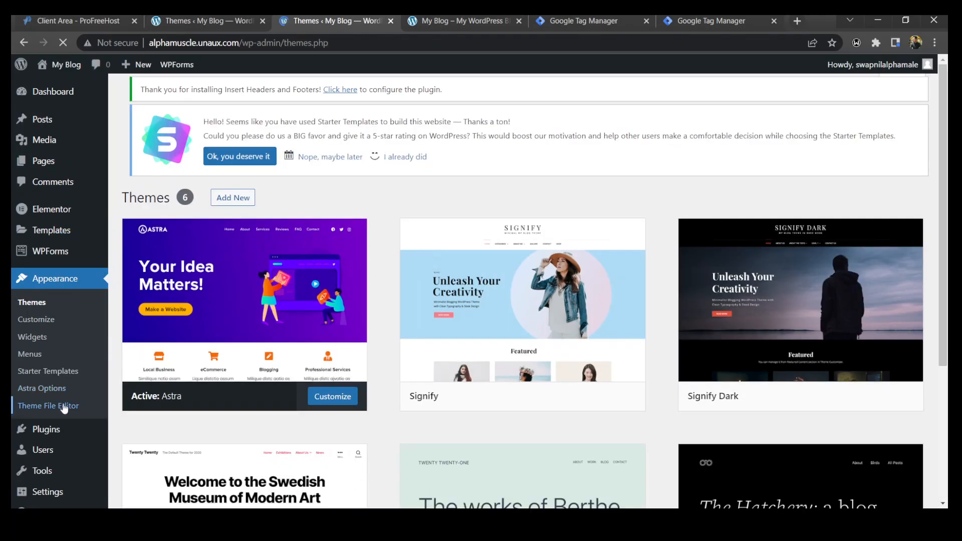
pyautogui.click(64, 404)
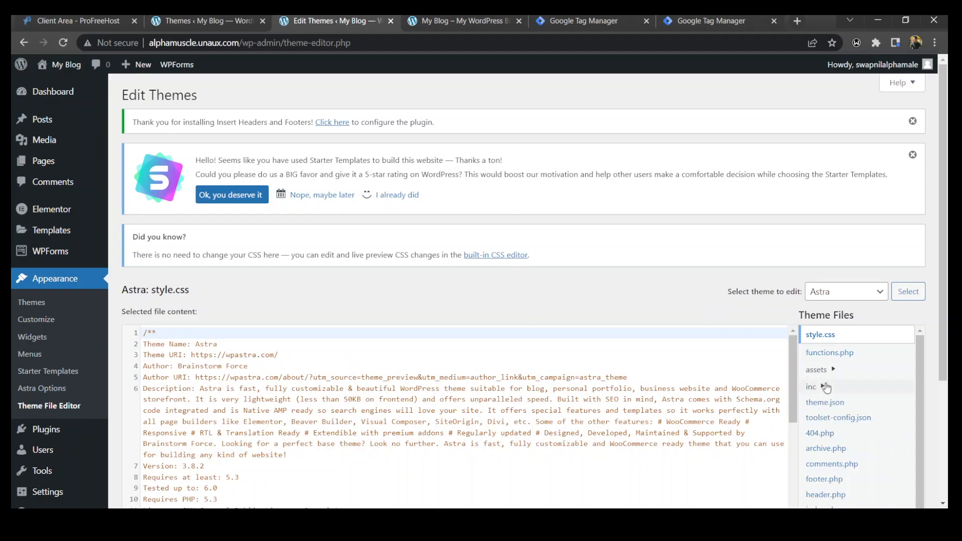
pyautogui.scroll(-3, 825, 387)
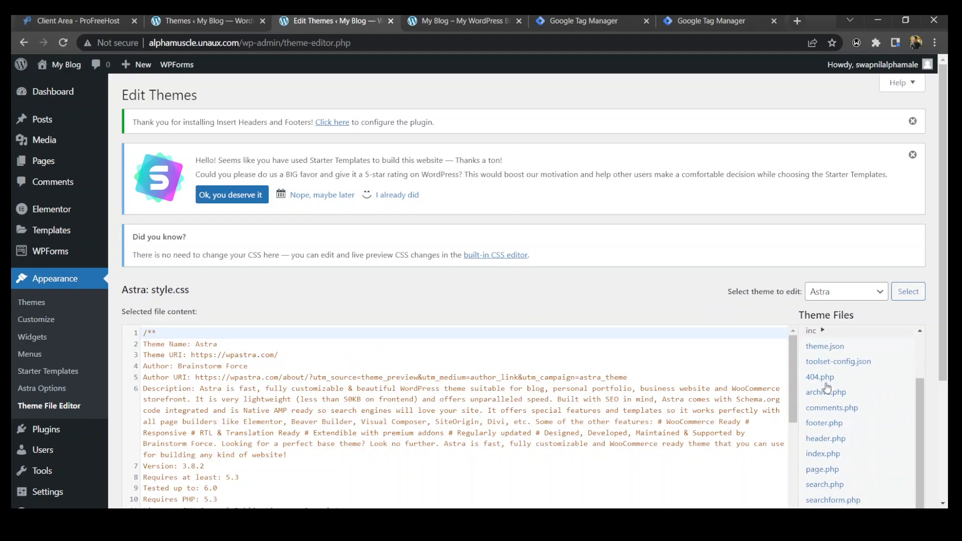
pyautogui.click(815, 441)
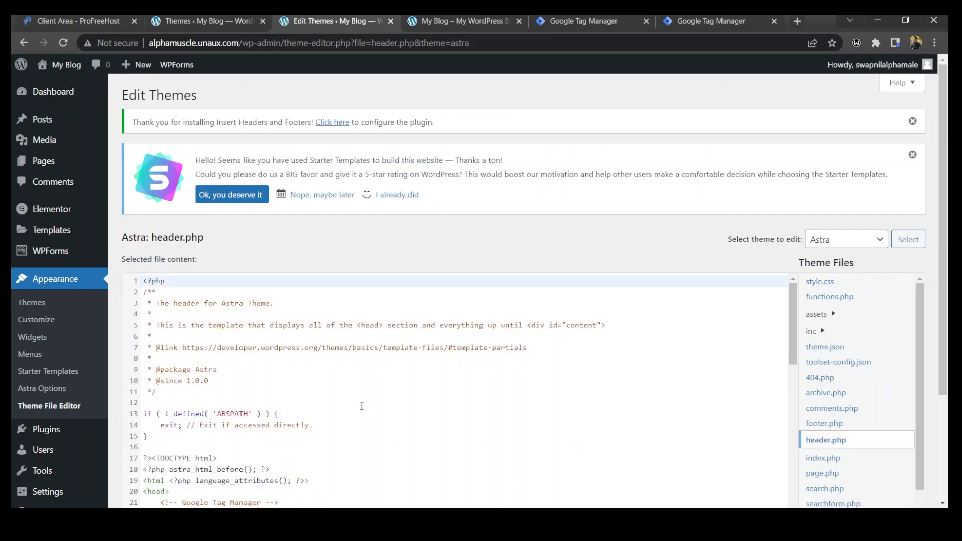
# - Check the Google Tag Manager snippets in the head and body of header.php and update the file
pyautogui.scroll(-3, 362, 406)
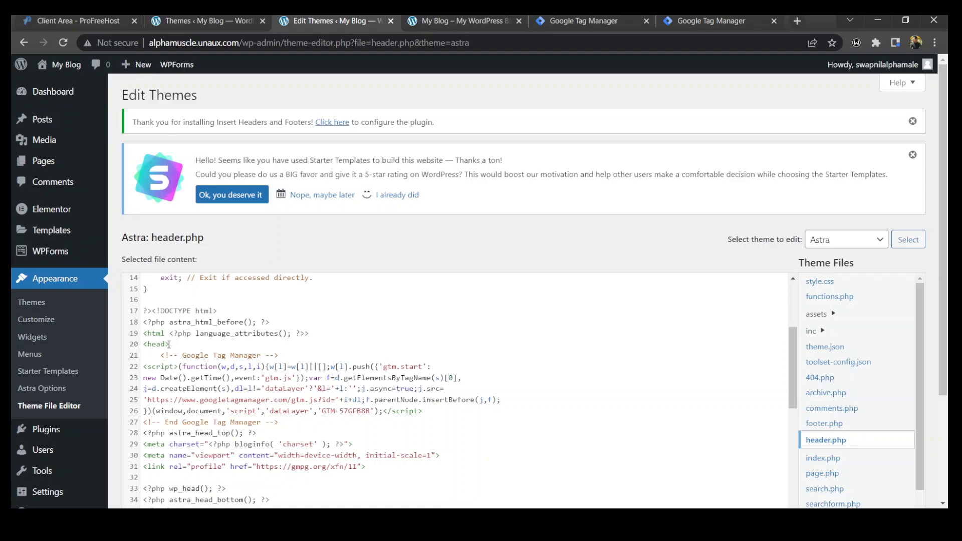
pyautogui.scroll(-5, 230, 404)
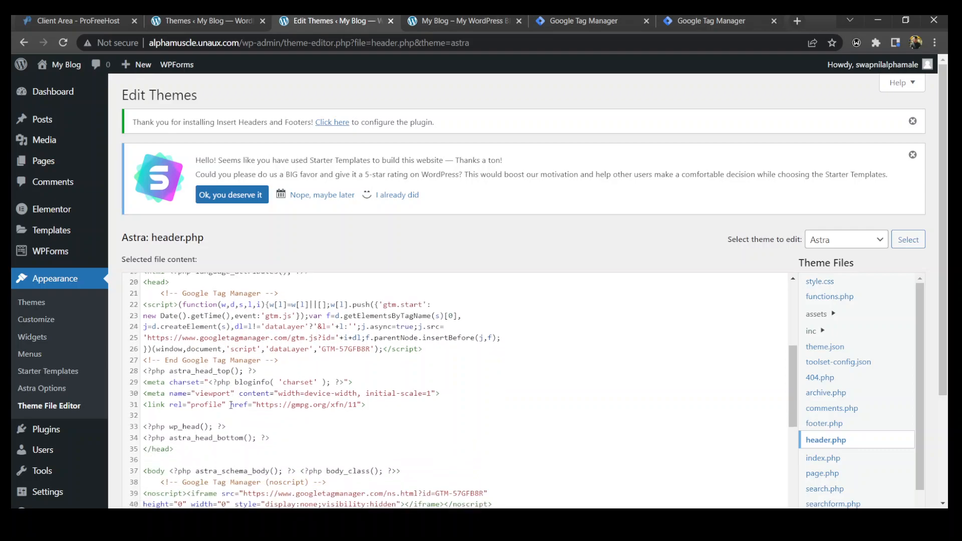
pyautogui.scroll(1, 231, 404)
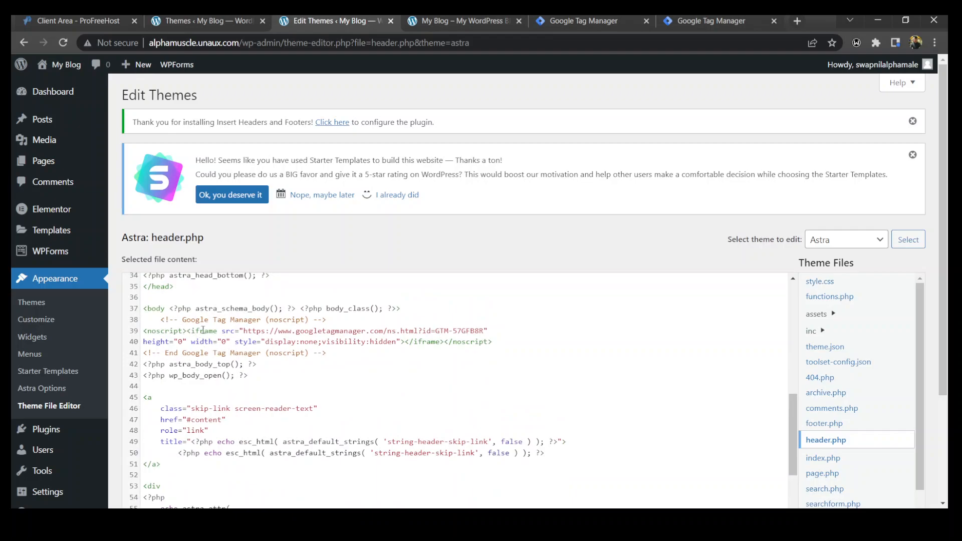
pyautogui.scroll(-4, 246, 345)
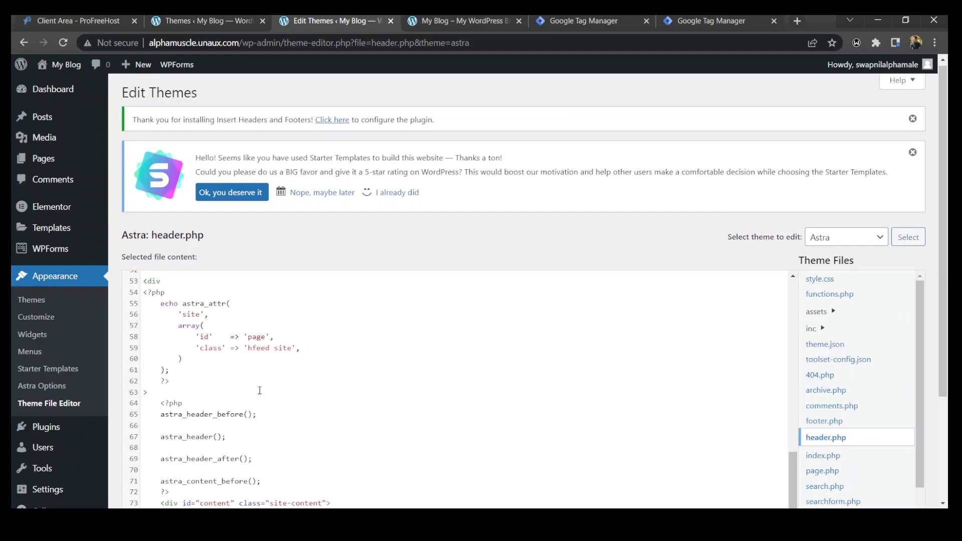
pyautogui.scroll(-1, 259, 390)
pyautogui.scroll(-3, 259, 390)
pyautogui.click(149, 453)
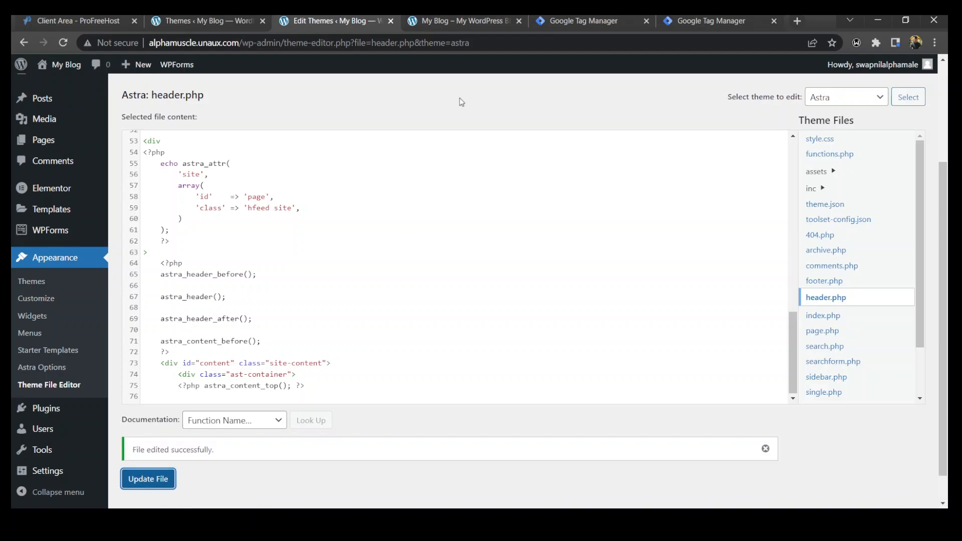
# - View the blog home page's source and examine its head section for the Google Tag Manager script
pyautogui.click(470, 20)
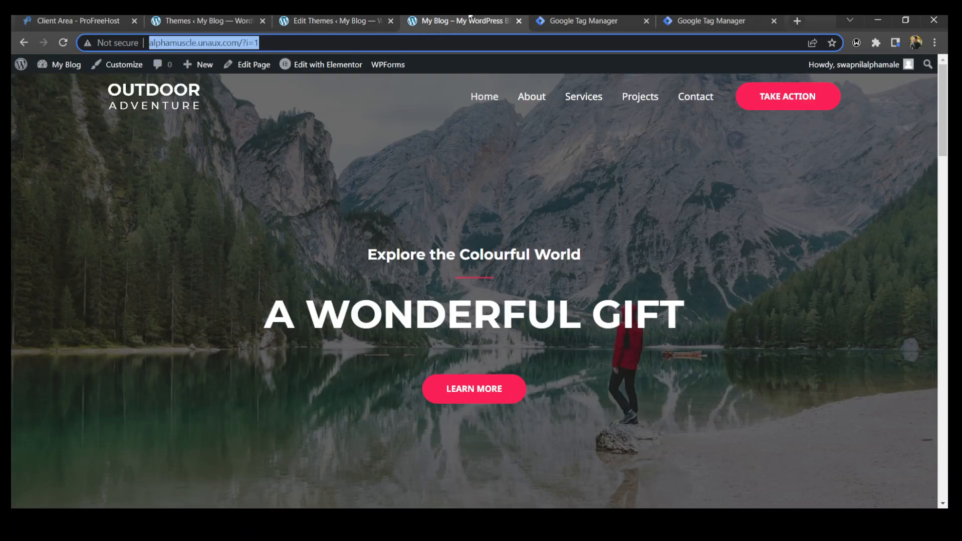
pyautogui.click(168, 198)
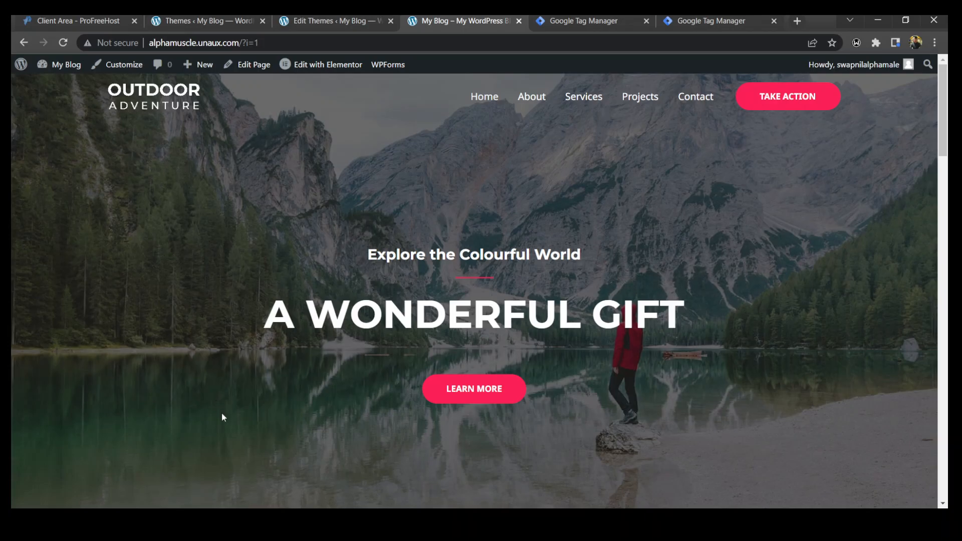
pyautogui.hotkey('ctrl', 'u')
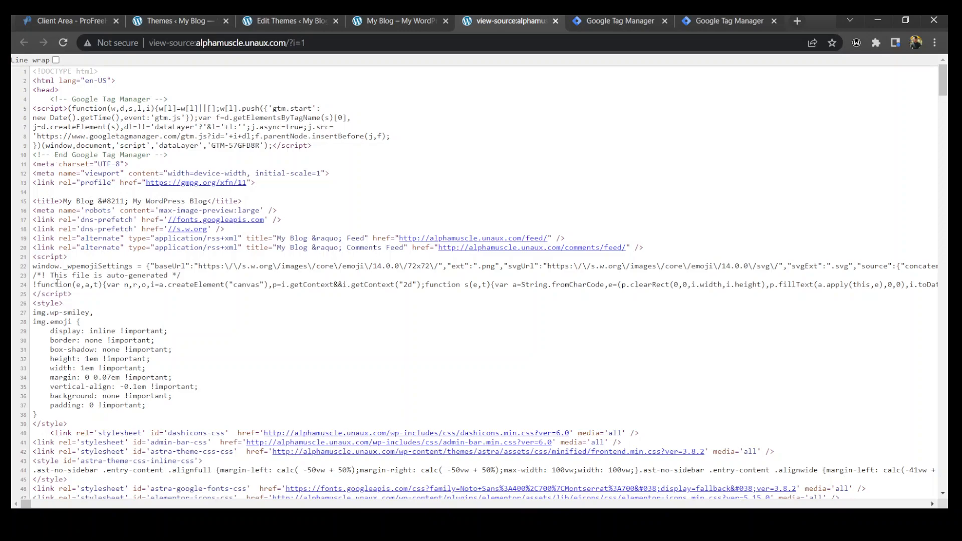
pyautogui.scroll(-1, 92, 355)
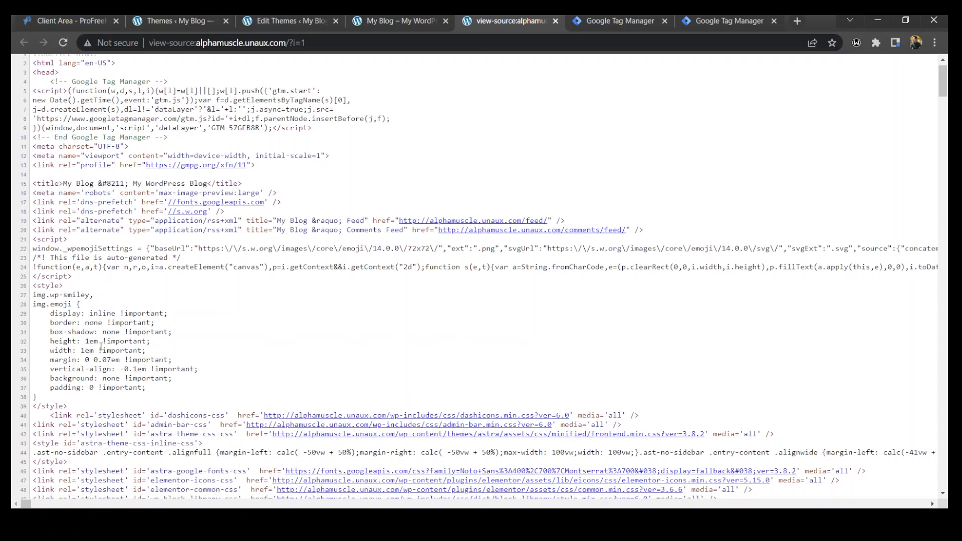
# - Examine the page source for the Google Tag Manager script in the head and the noscript snippet after the opening body tag
pyautogui.scroll(-2, 101, 345)
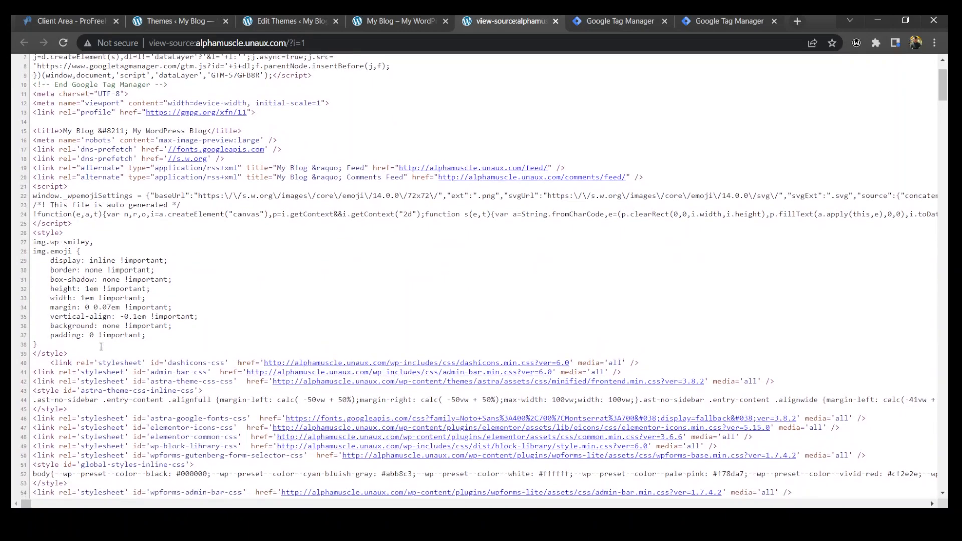
pyautogui.scroll(3, 101, 346)
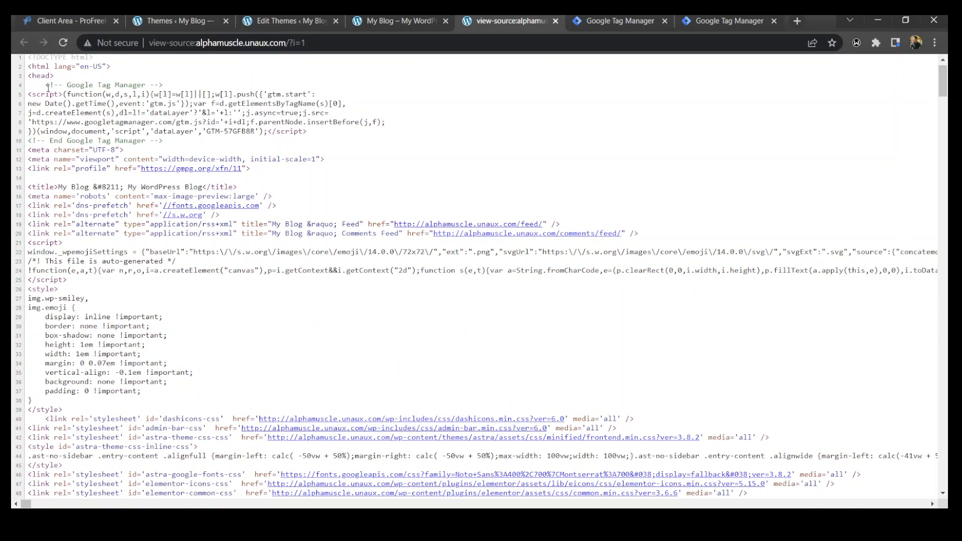
pyautogui.moveTo(45, 85); pyautogui.dragTo(167, 142)
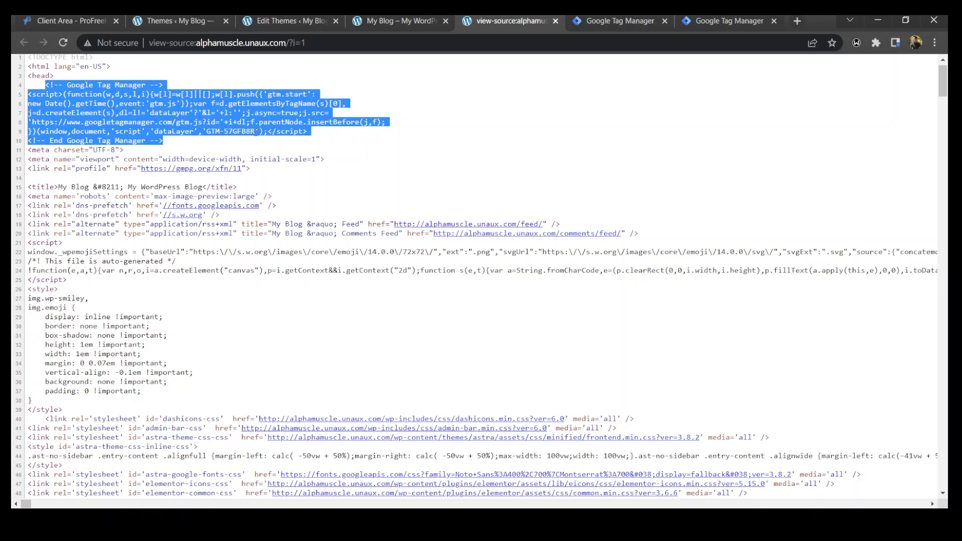
pyautogui.scroll(-8, 254, 128)
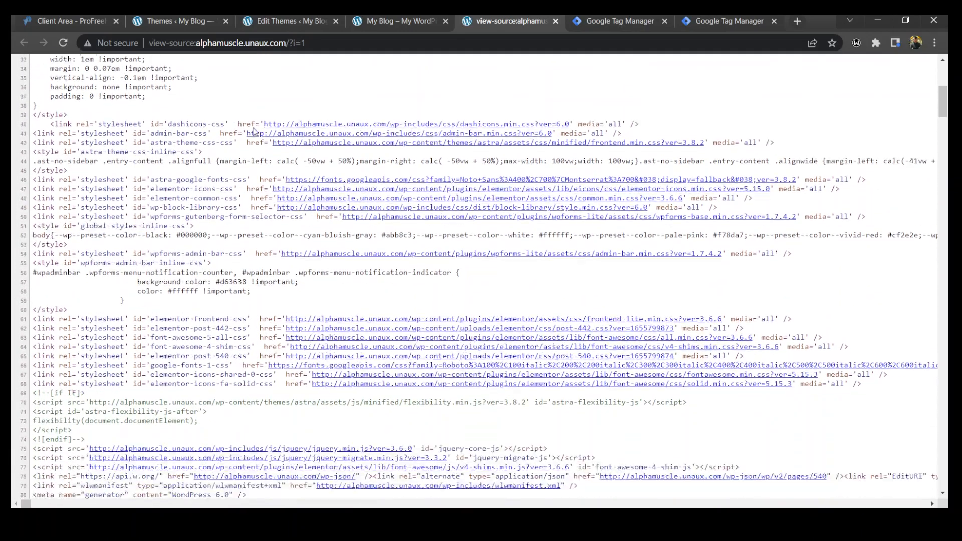
pyautogui.scroll(-3, 253, 129)
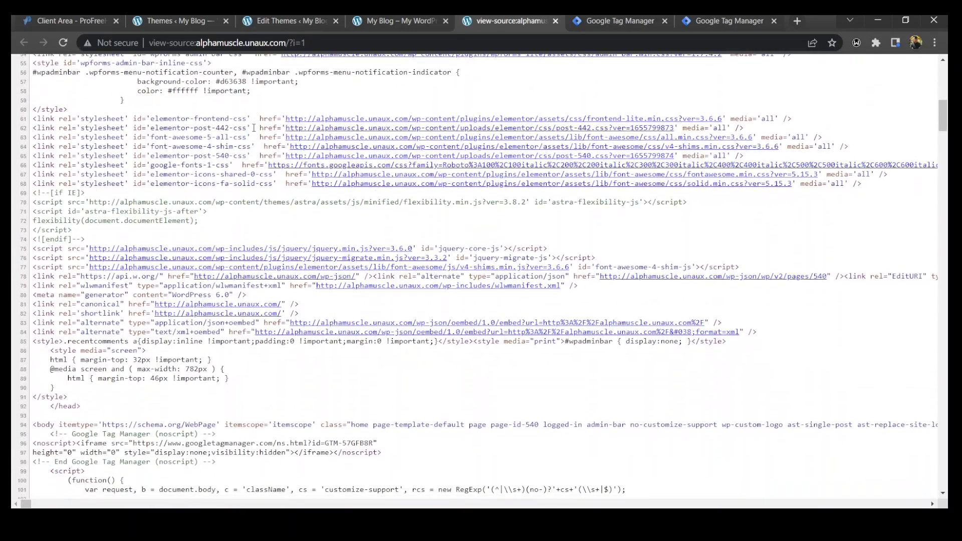
pyautogui.scroll(-4, 253, 128)
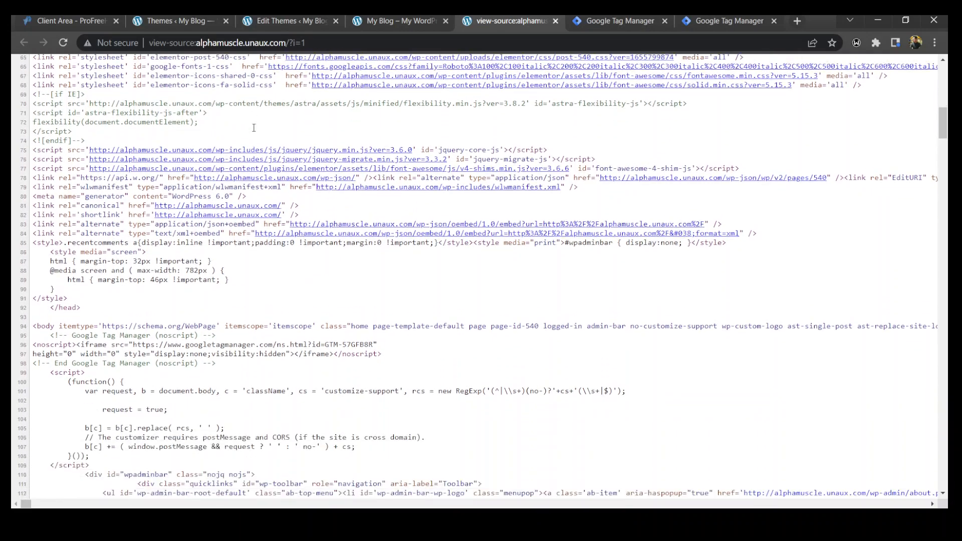
pyautogui.moveTo(72, 319); pyautogui.dragTo(159, 358)
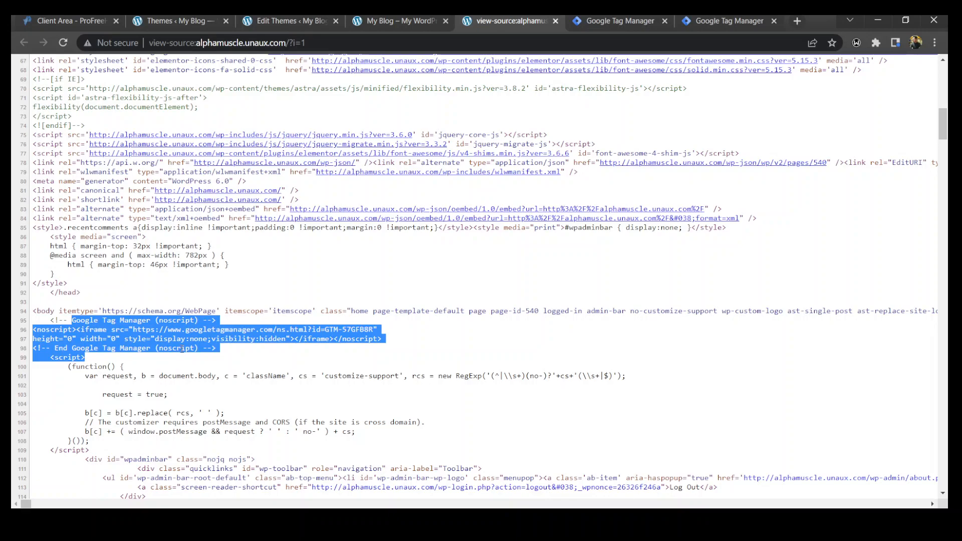
pyautogui.click(182, 349)
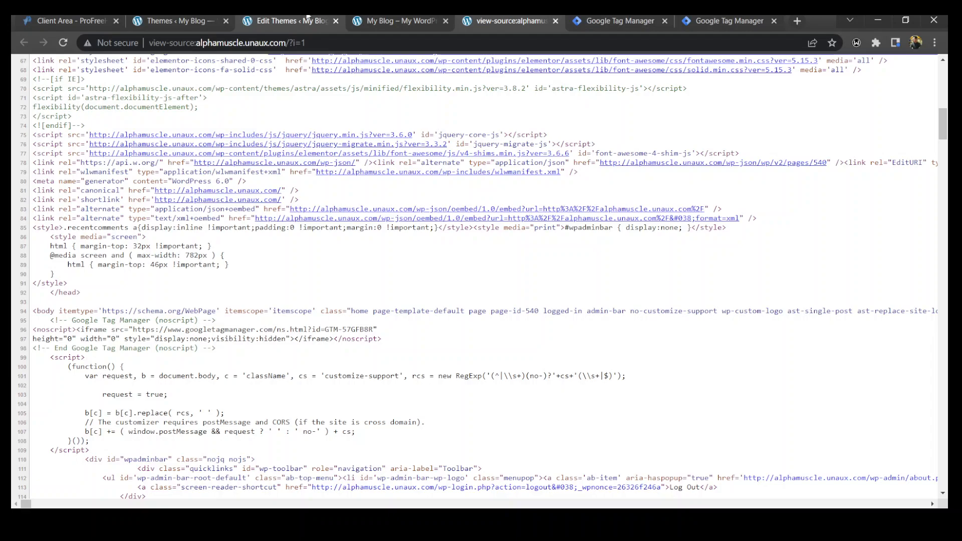
# - Return to the blog's WordPress admin and search the plugins available to add for "insert header footer"
pyautogui.click(307, 17)
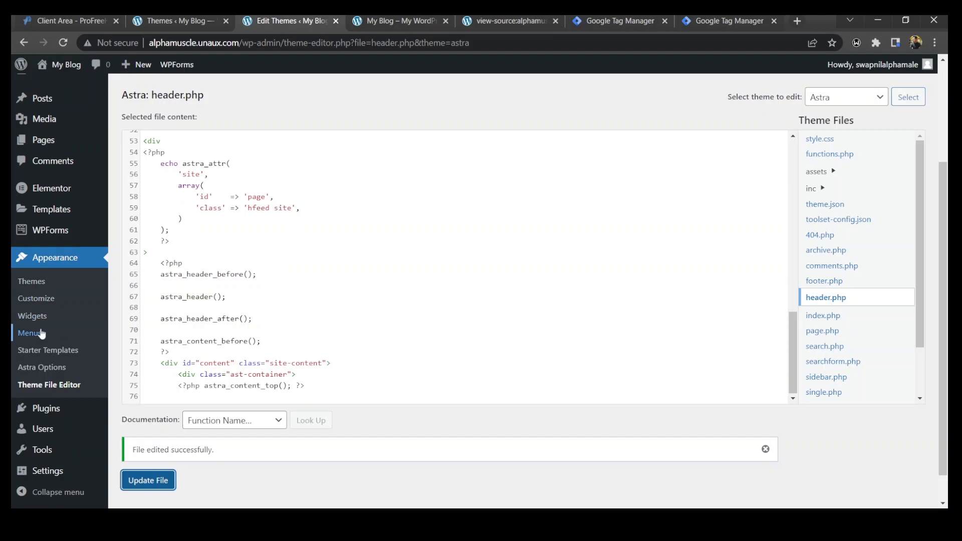
pyautogui.scroll(-1, 41, 334)
pyautogui.click(54, 412)
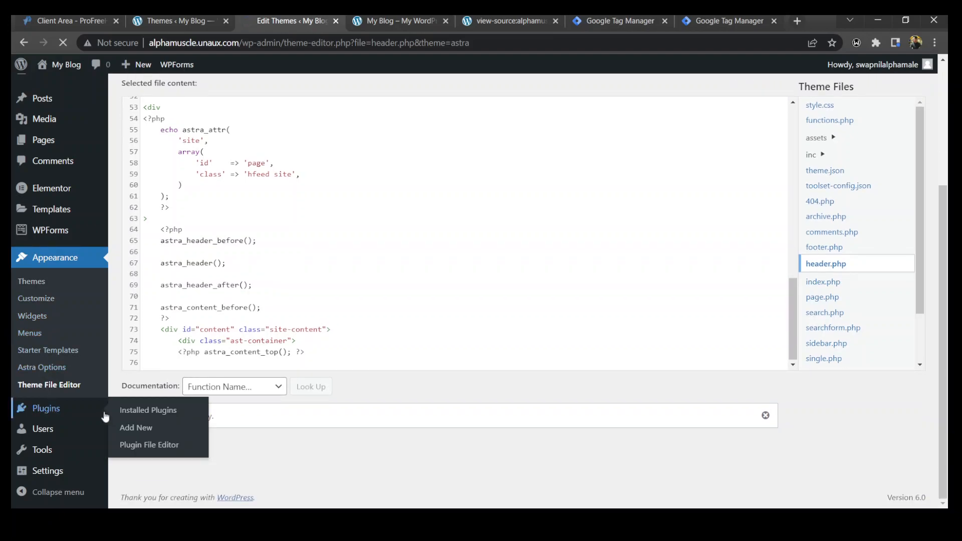
pyautogui.click(132, 431)
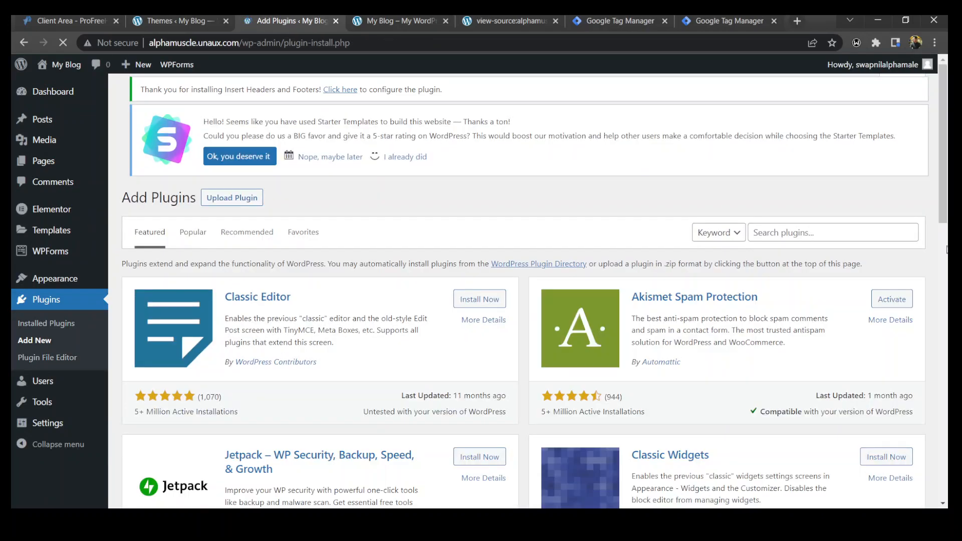
pyautogui.click(822, 240)
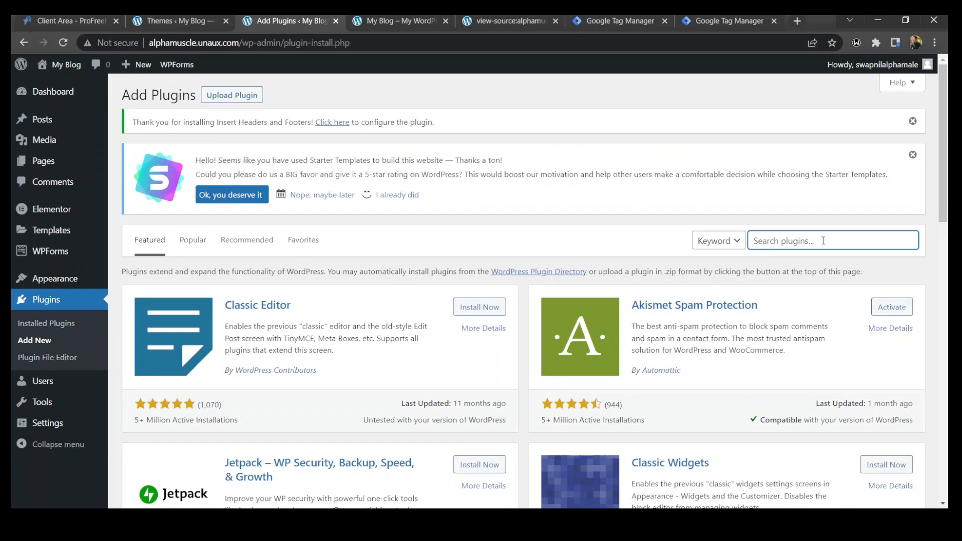
pyautogui.write('insert header footer')
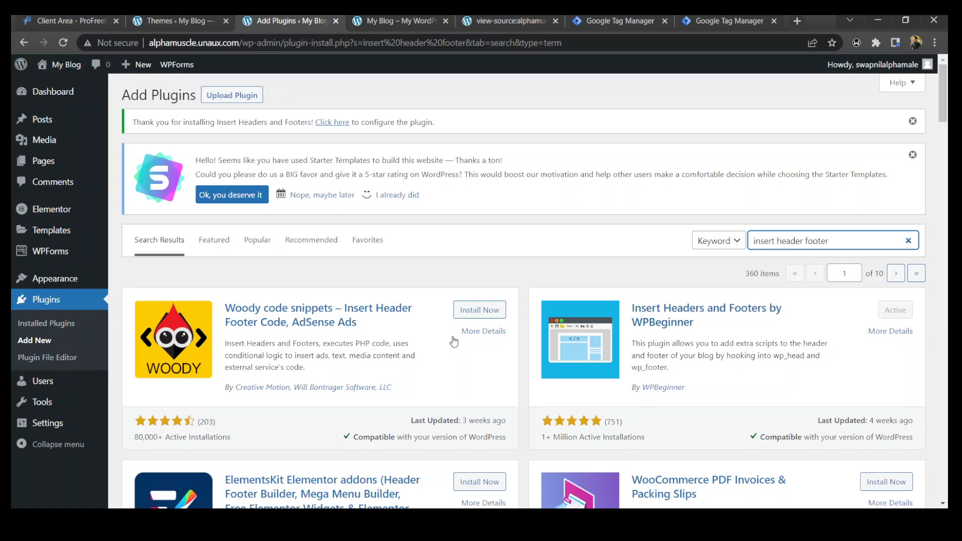
# - Open the Insert Headers and Footers settings, review the header, body and footer script boxes, and return to the page source
pyautogui.moveTo(67, 427)
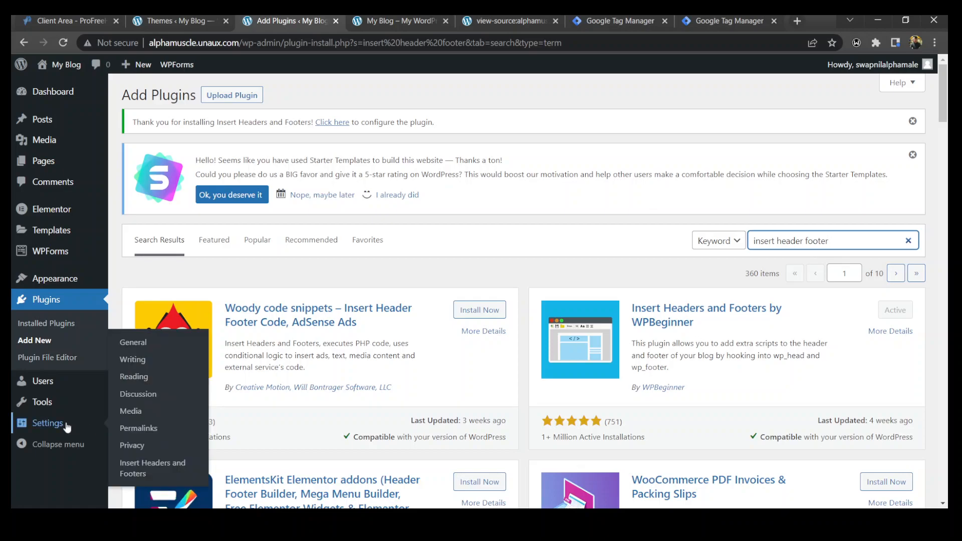
pyautogui.click(148, 467)
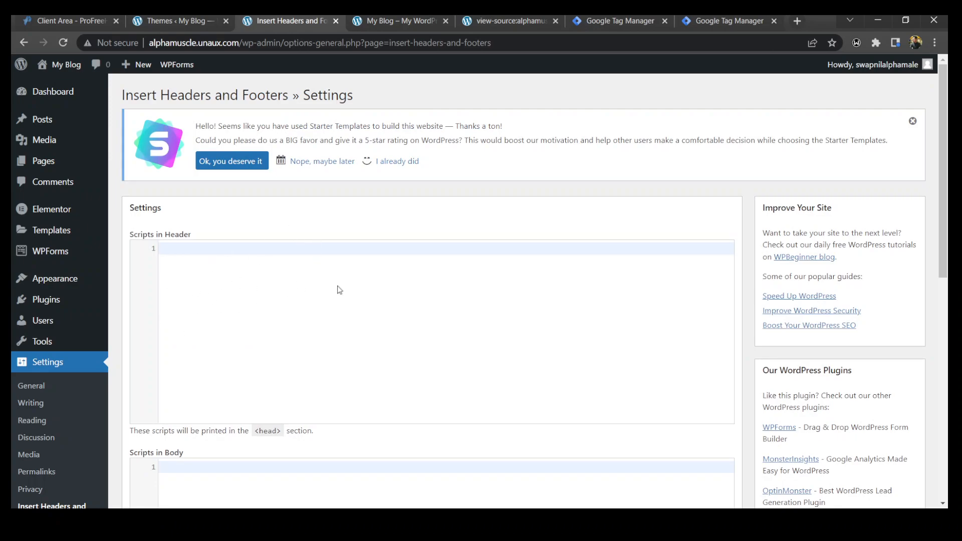
pyautogui.scroll(-5, 317, 348)
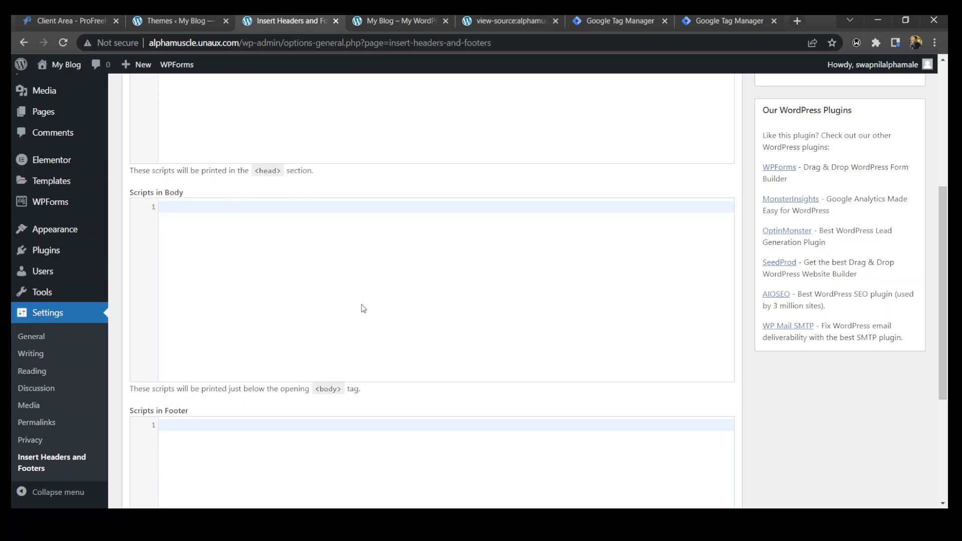
pyautogui.scroll(-5, 363, 308)
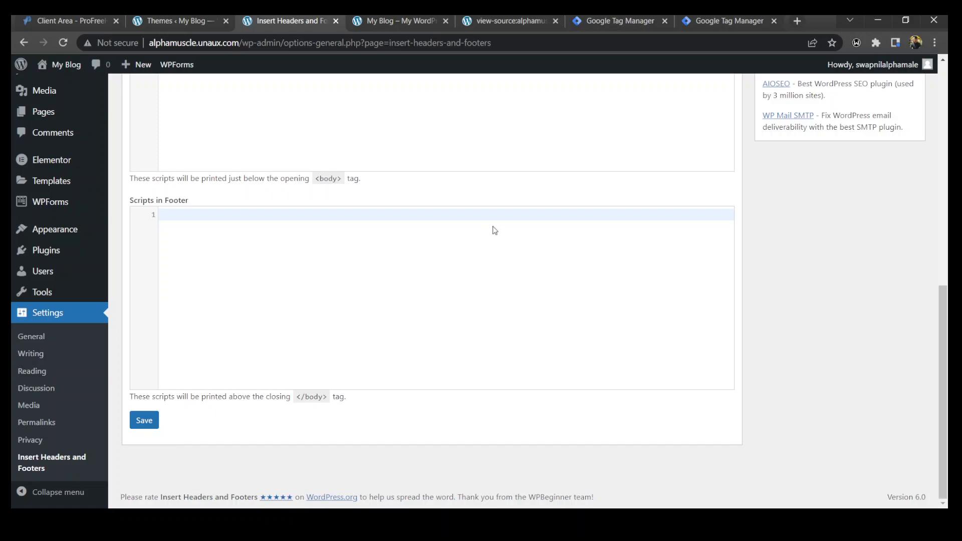
pyautogui.click(476, 22)
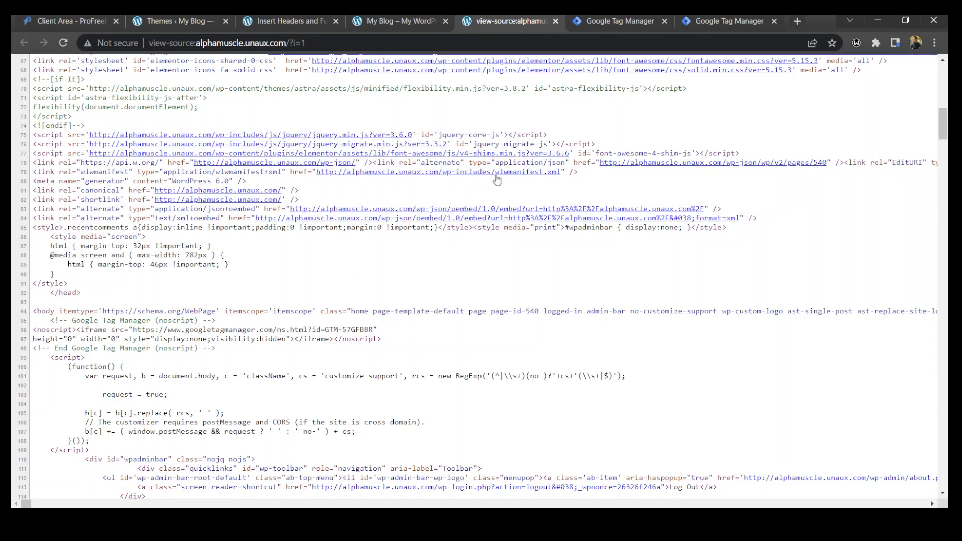